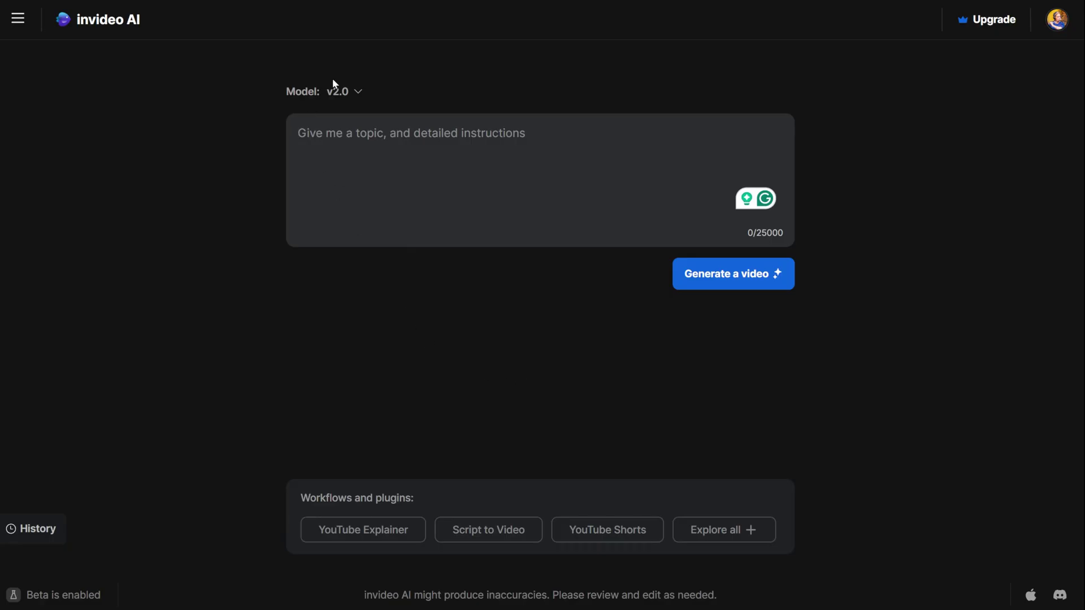
- Keep model v2.0, start a YouTube Shorts prompt, and select the scene placeholder text
click(347, 91)
click(343, 116)
click(603, 530)
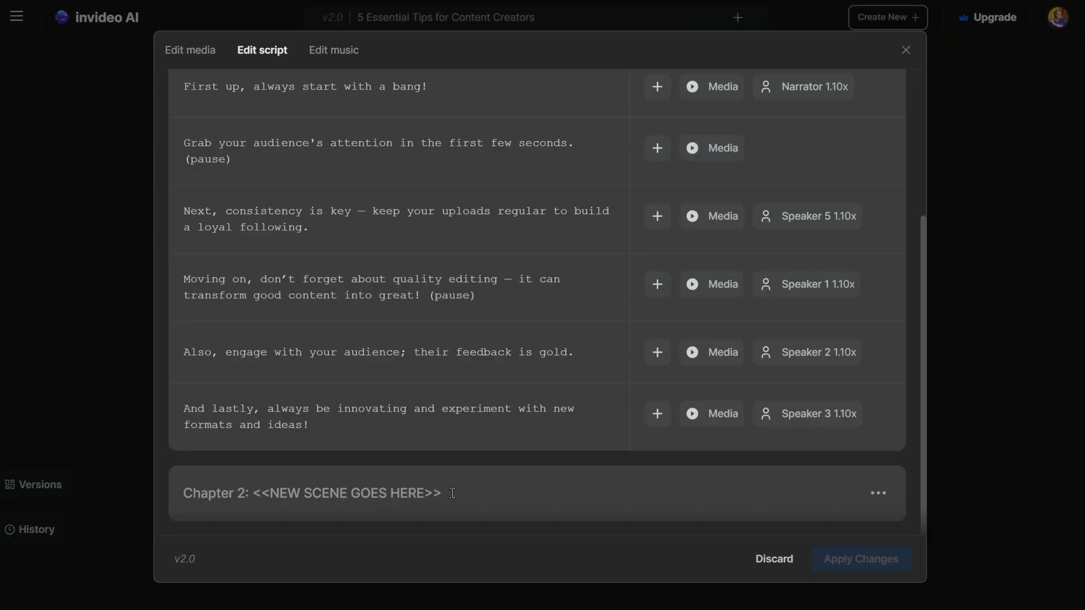
drag(441, 494, 253, 494)
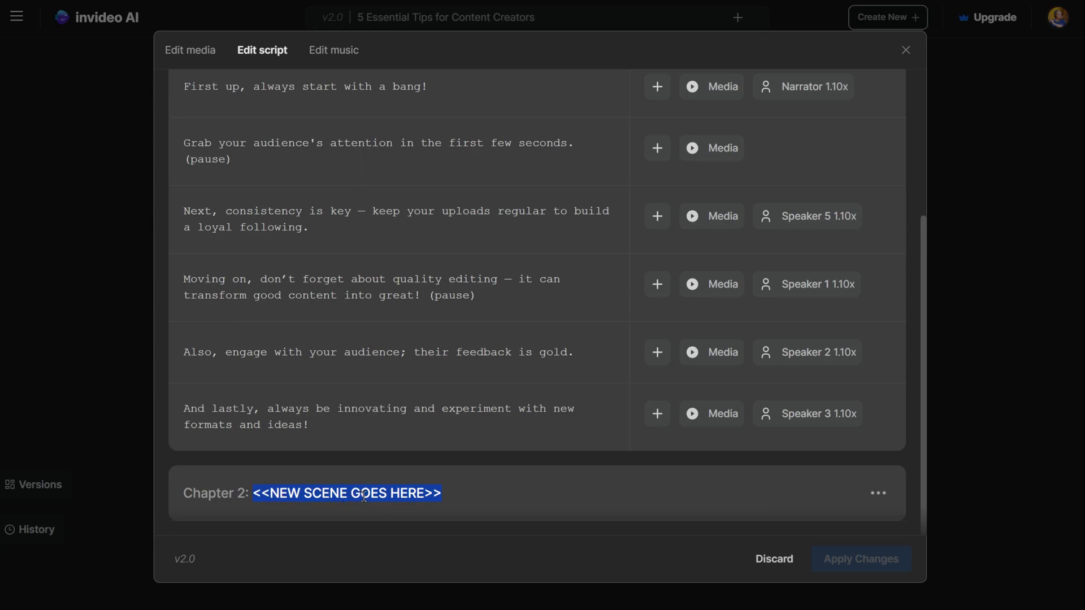
scroll(364, 496, up, 5)
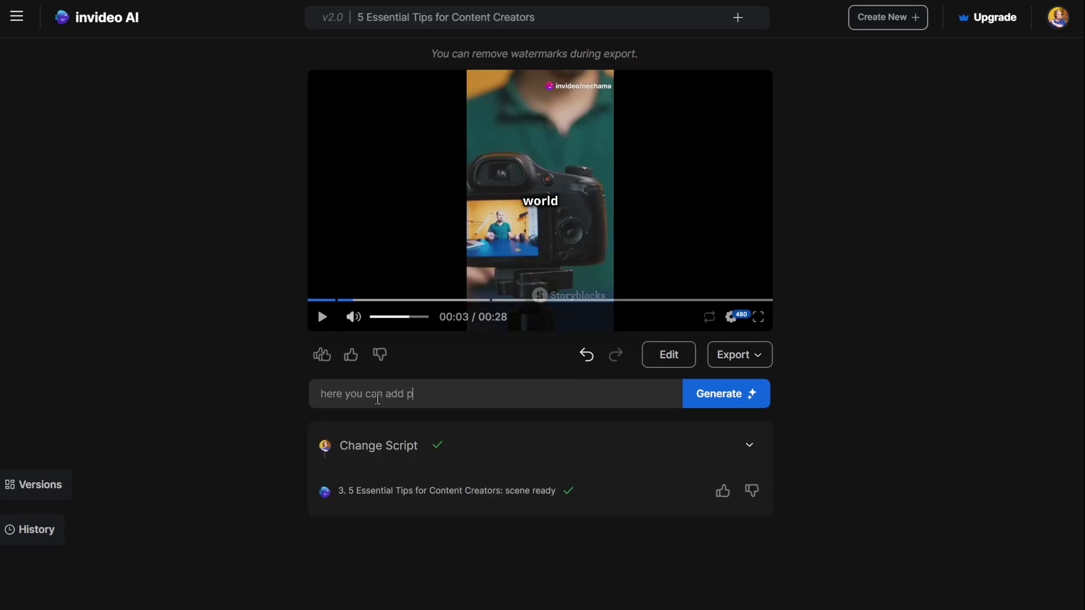
text(rompt to )
text(change anyt)
text(hing in t)
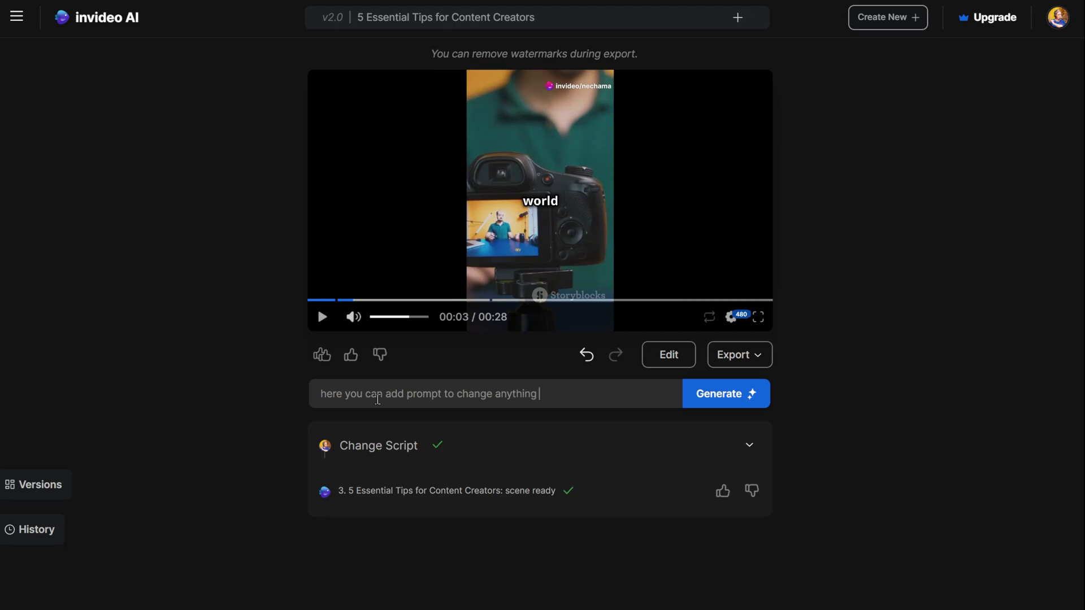
text(he scrip)
text(t)
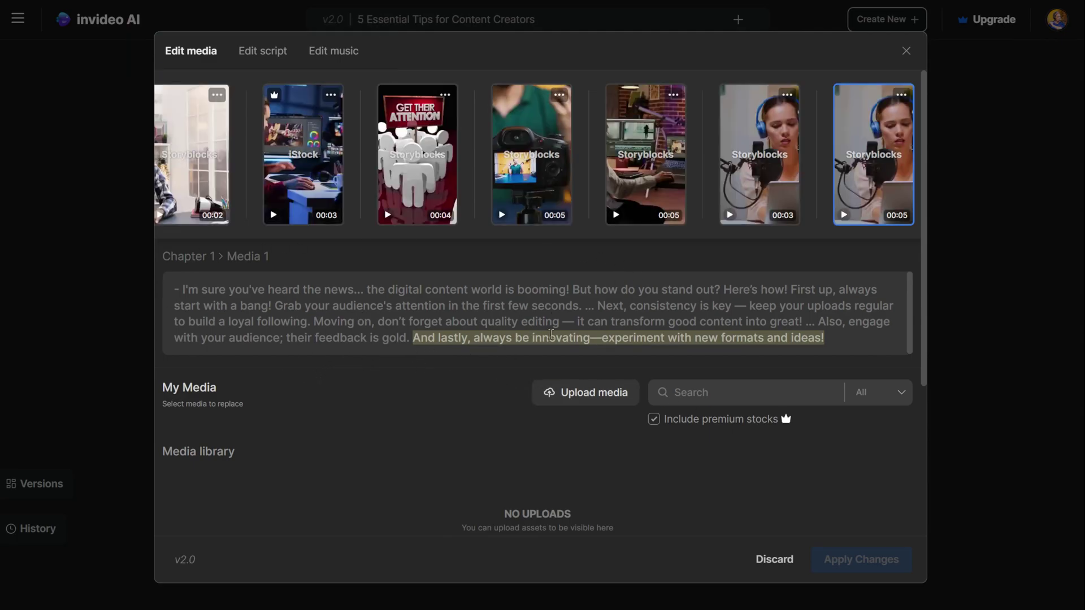
text(add whate)
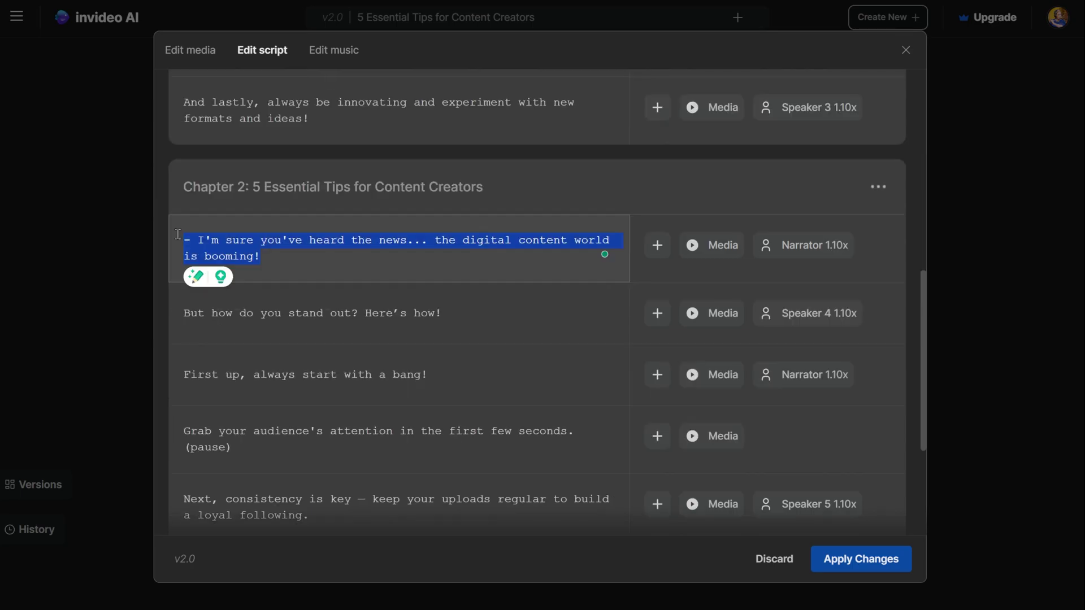
- Delete Chapter 2's first sentence and the standing-out sentence
key(Delete)
click(482, 312)
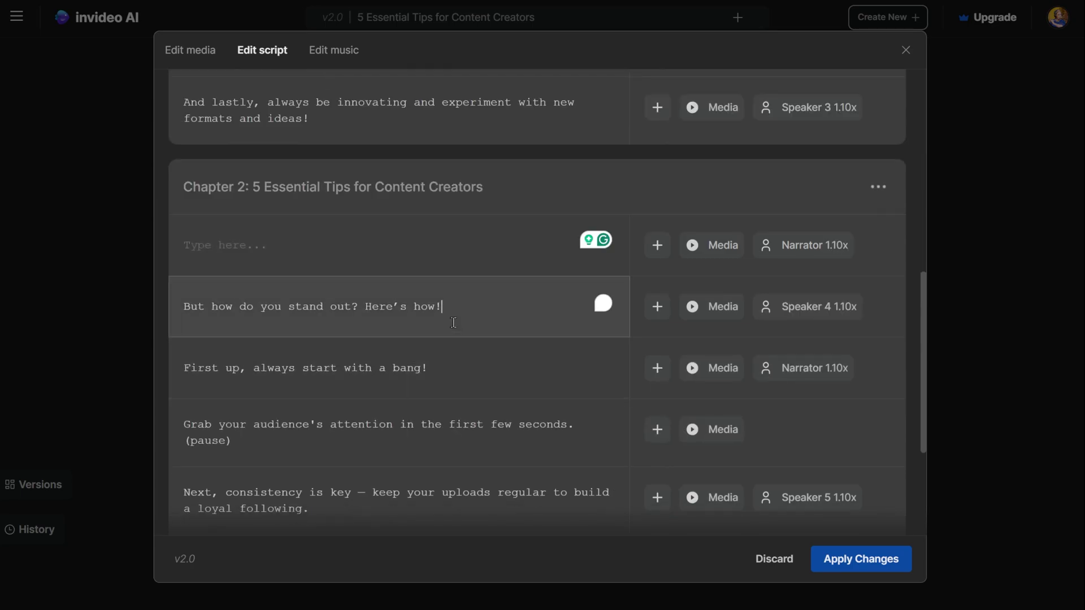
key(ctrl+a)
key(Delete)
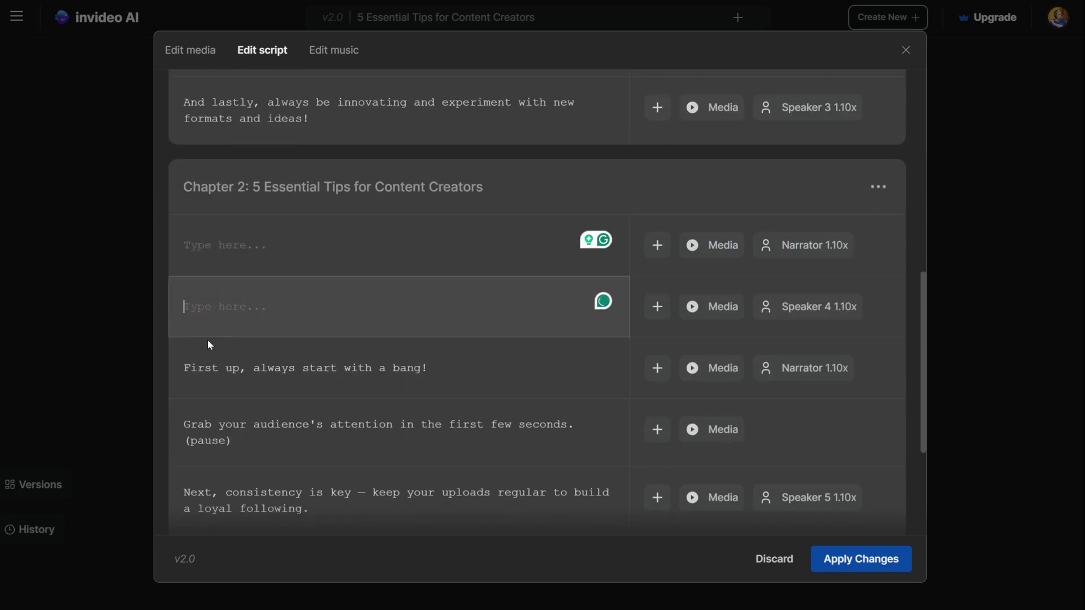
- Delete the 'First up' and 'Grab your audience' sentences and apply the script changes
click(418, 370)
double_click(482, 357)
key(ctrl+a)
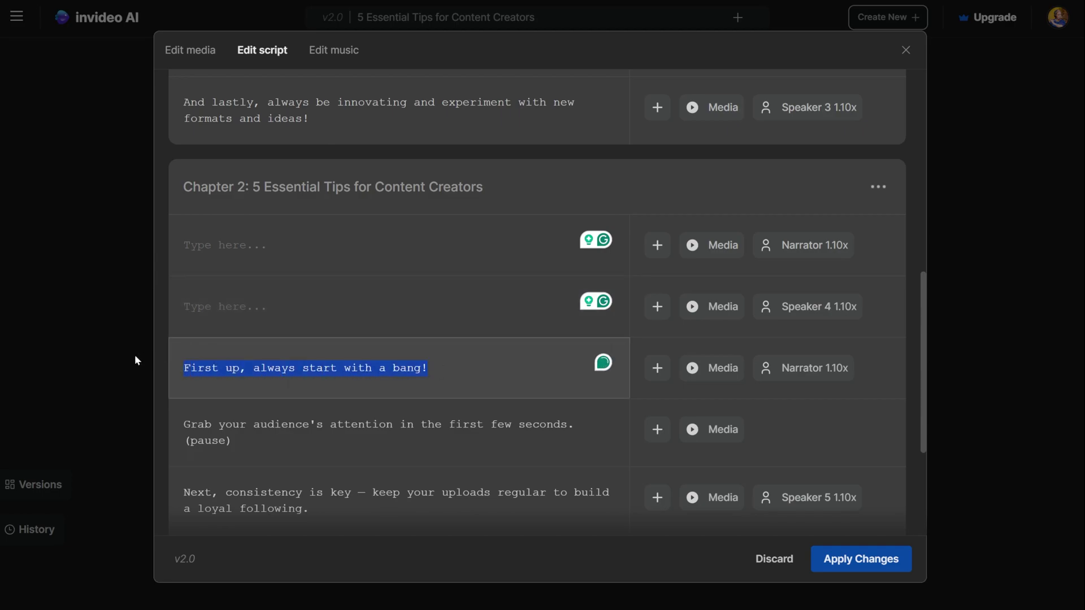
key(Delete)
click(259, 445)
key(ctrl+a)
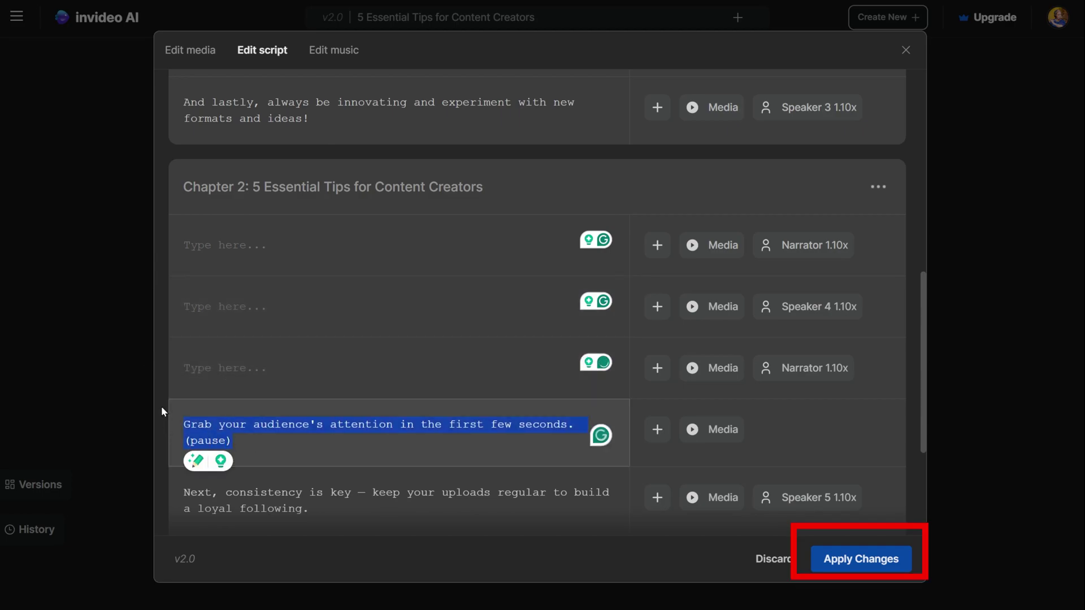
key(Delete)
scroll(362, 462, down, 3)
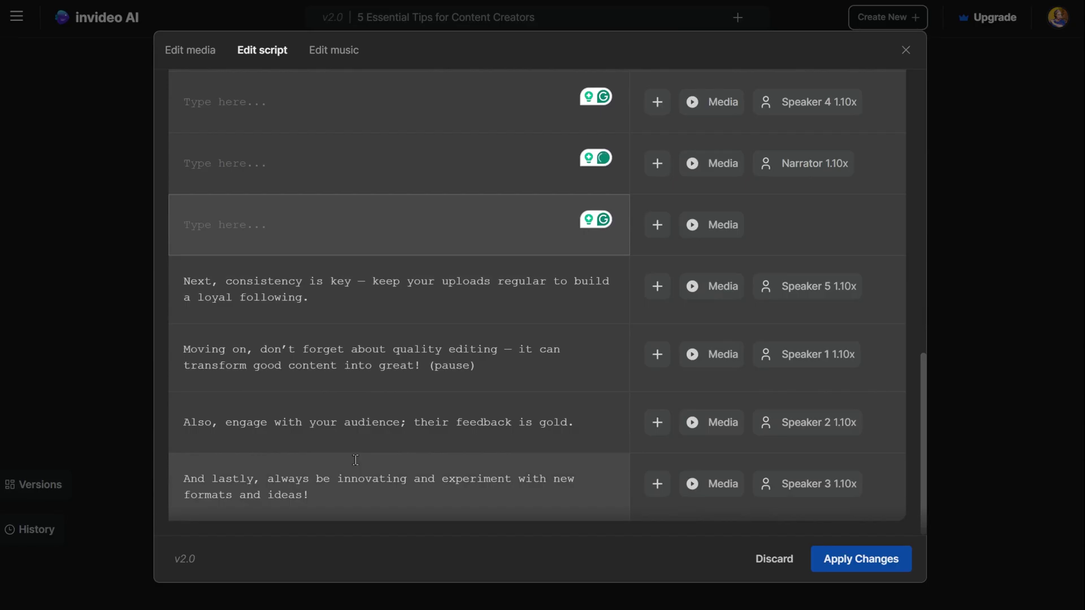
scroll(355, 460, up, 3)
click(861, 559)
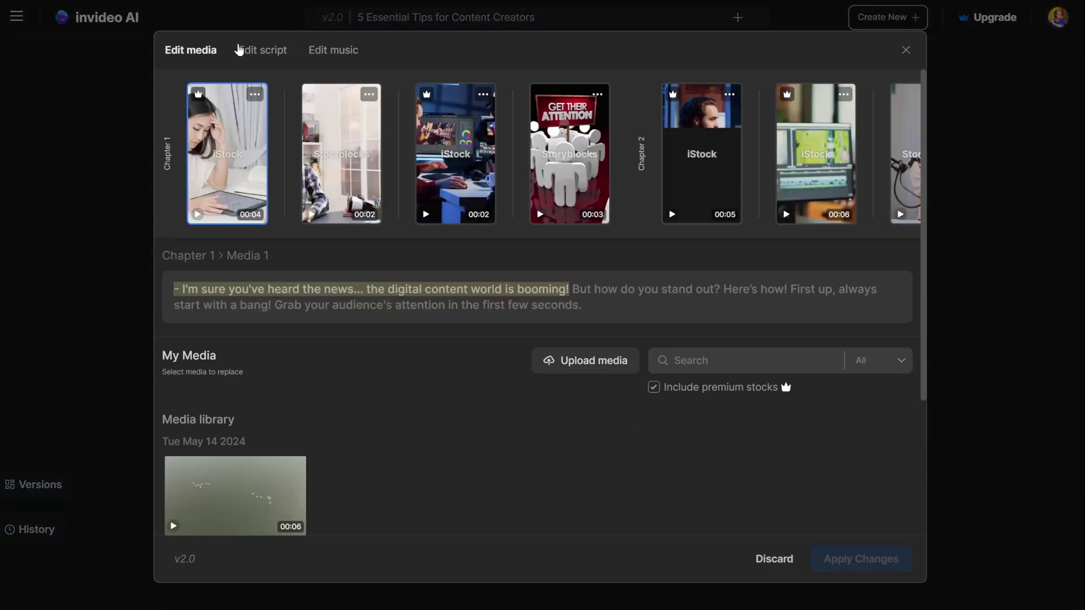
- Switch to the Edit script view
click(259, 49)
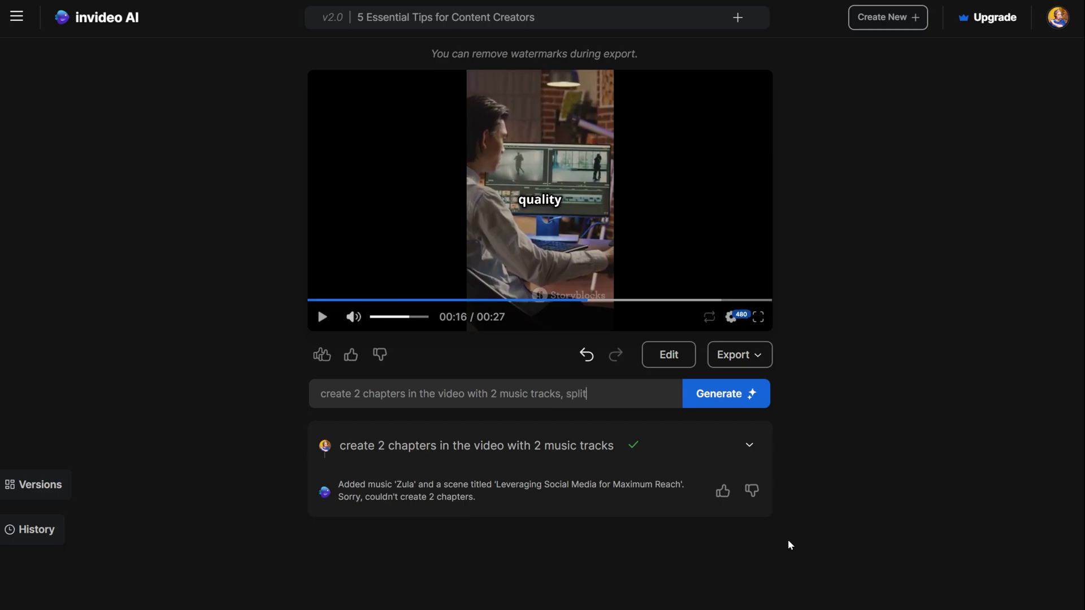
text(chap)
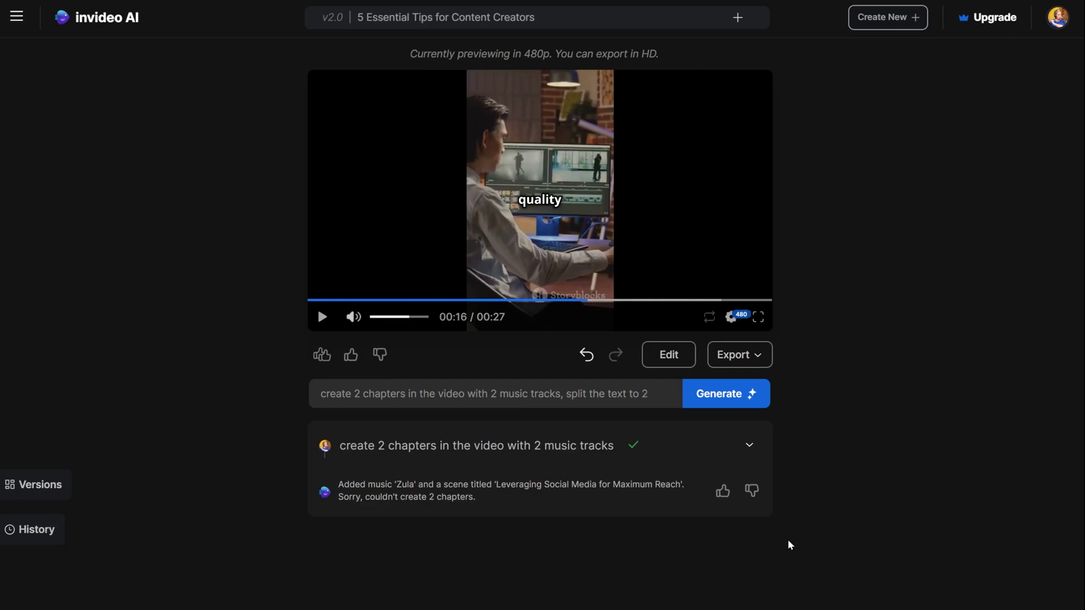
text(ters)
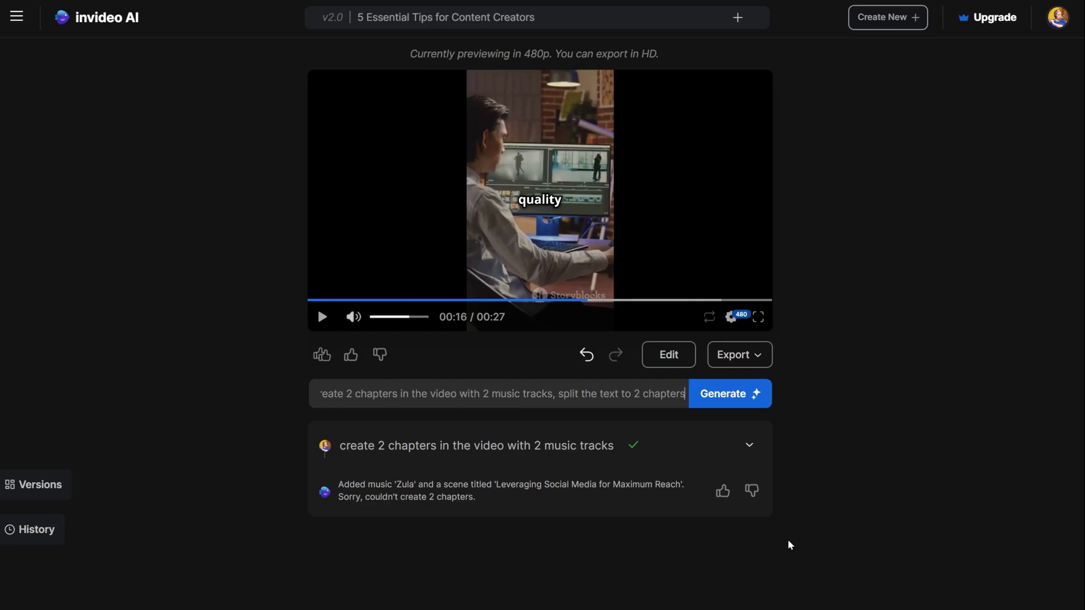
text(.)
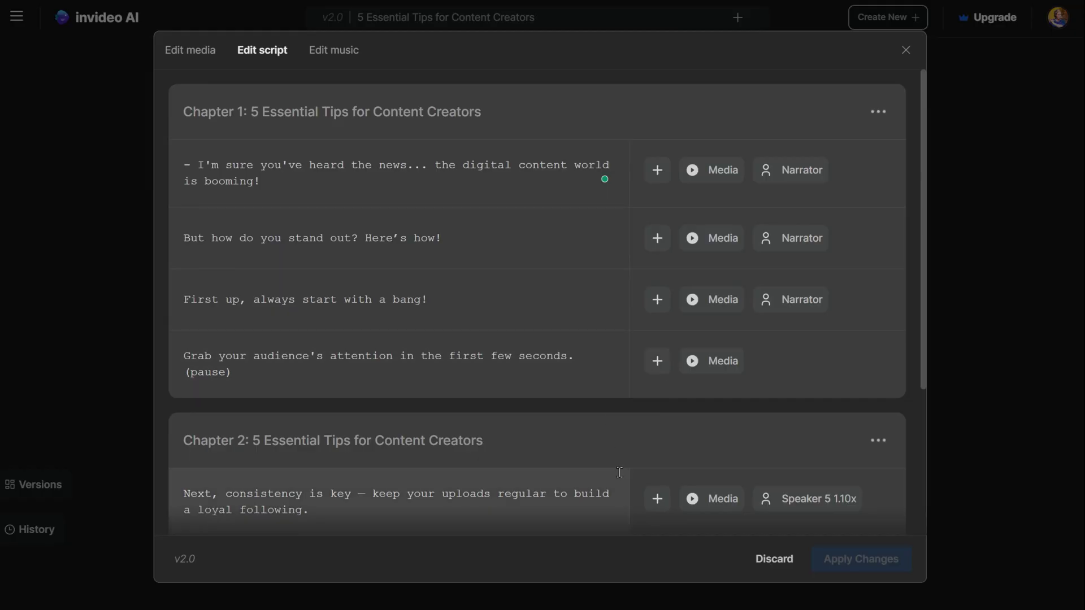
scroll(620, 474, down, 3)
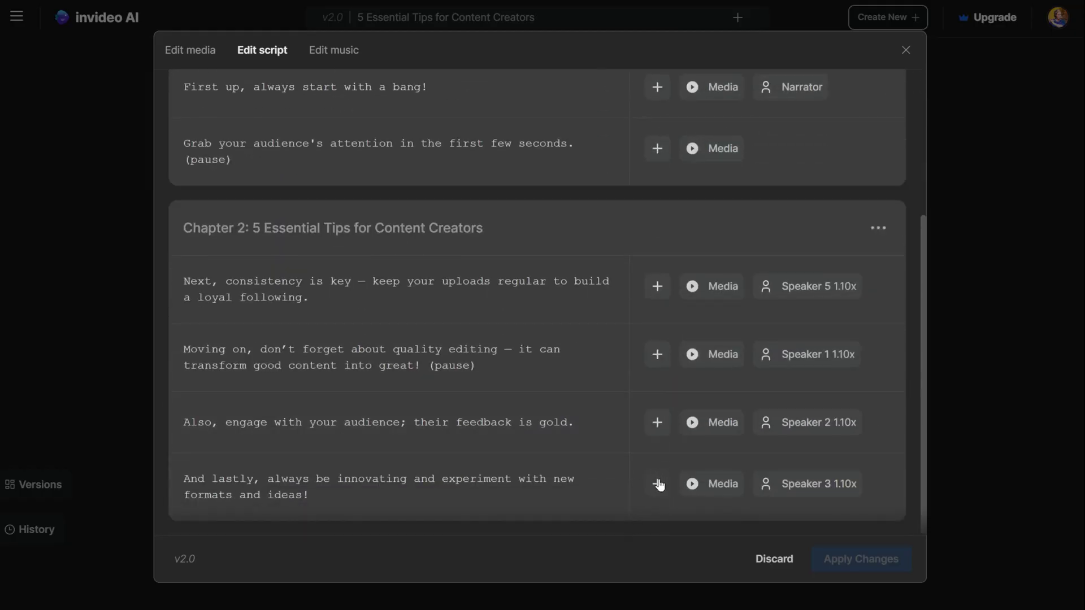
scroll(652, 483, up, 3)
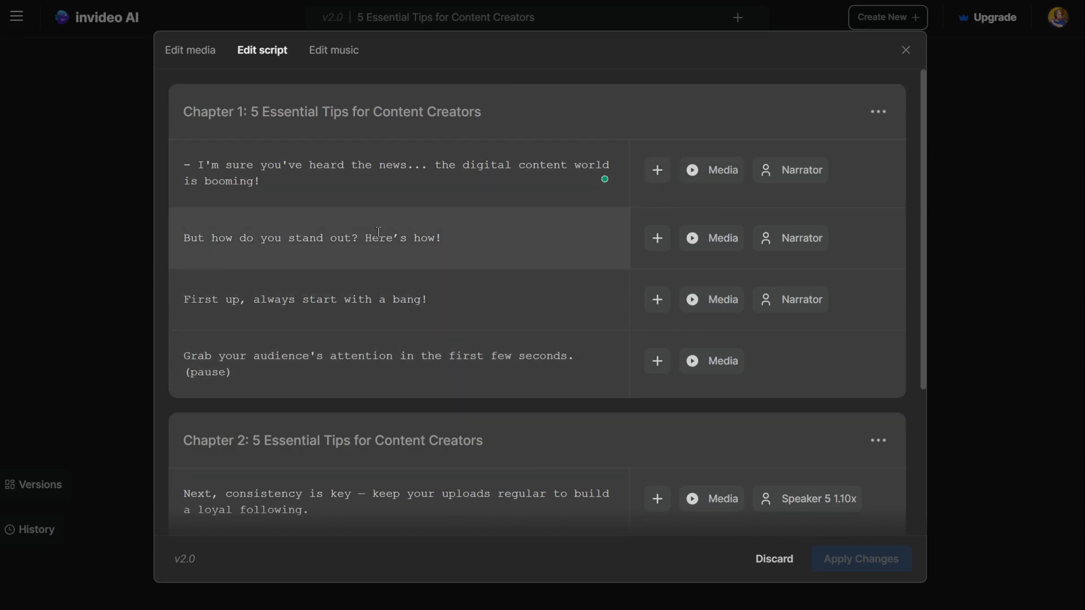
scroll(424, 314, down, 3)
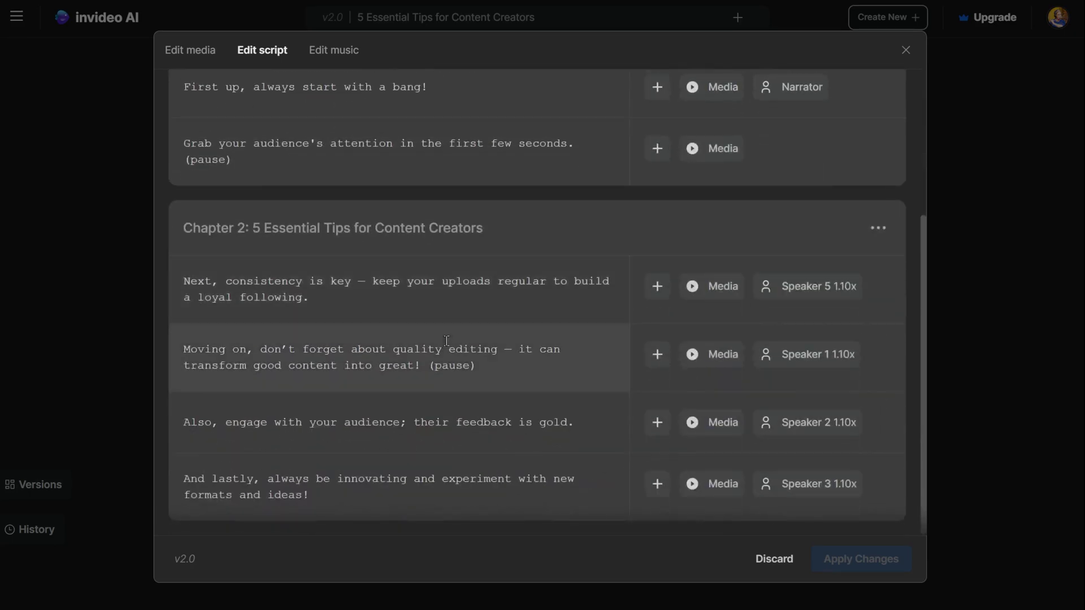
scroll(447, 341, up, 3)
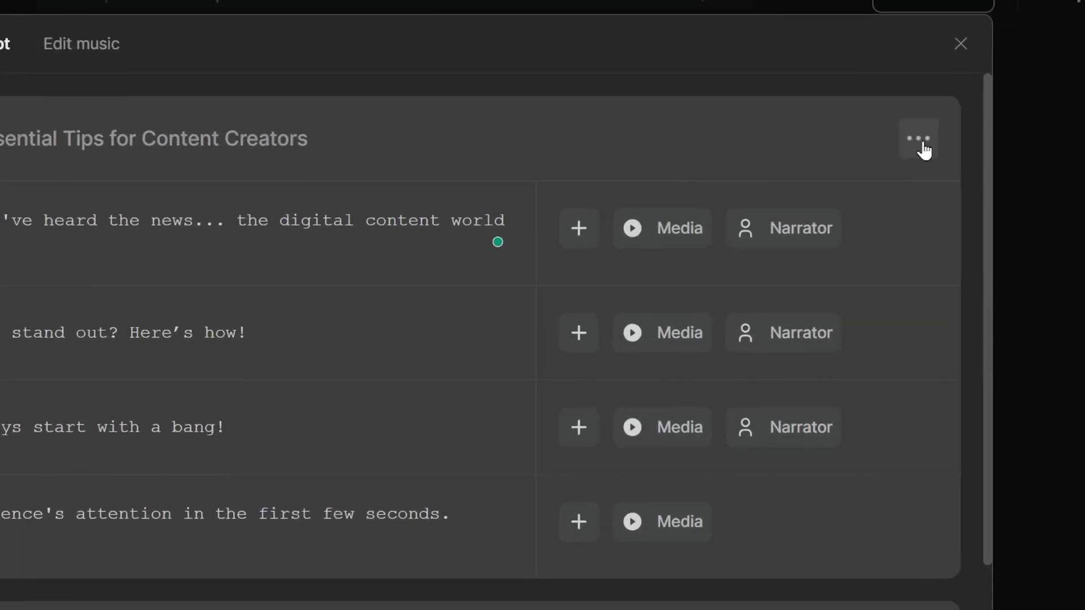
- Add an empty chapter before Chapter 1 and cut '- I'm sure you've heard the news...' from the opening
click(878, 111)
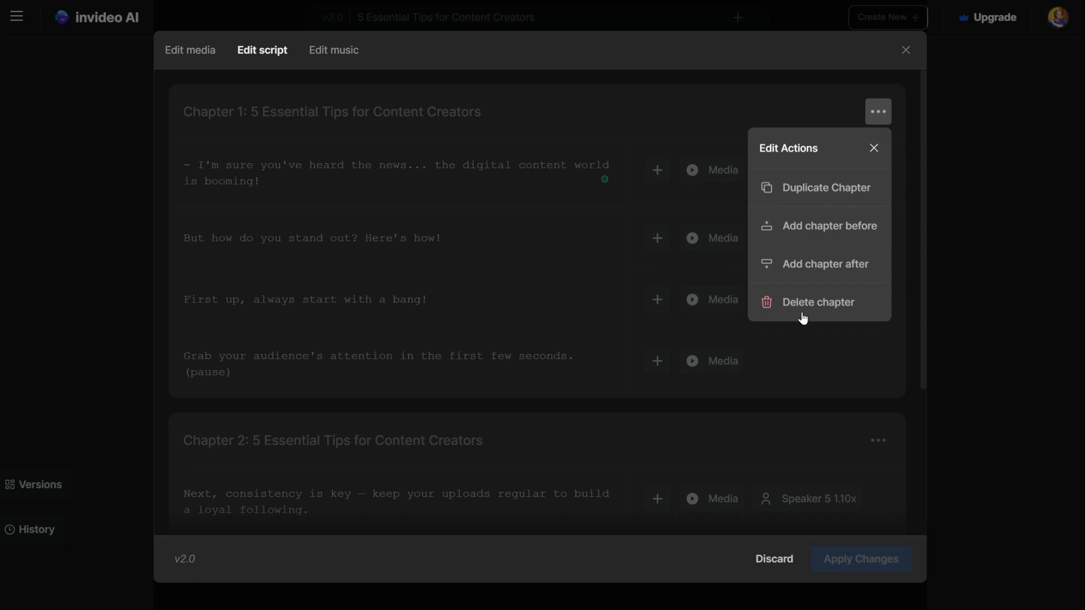
click(806, 226)
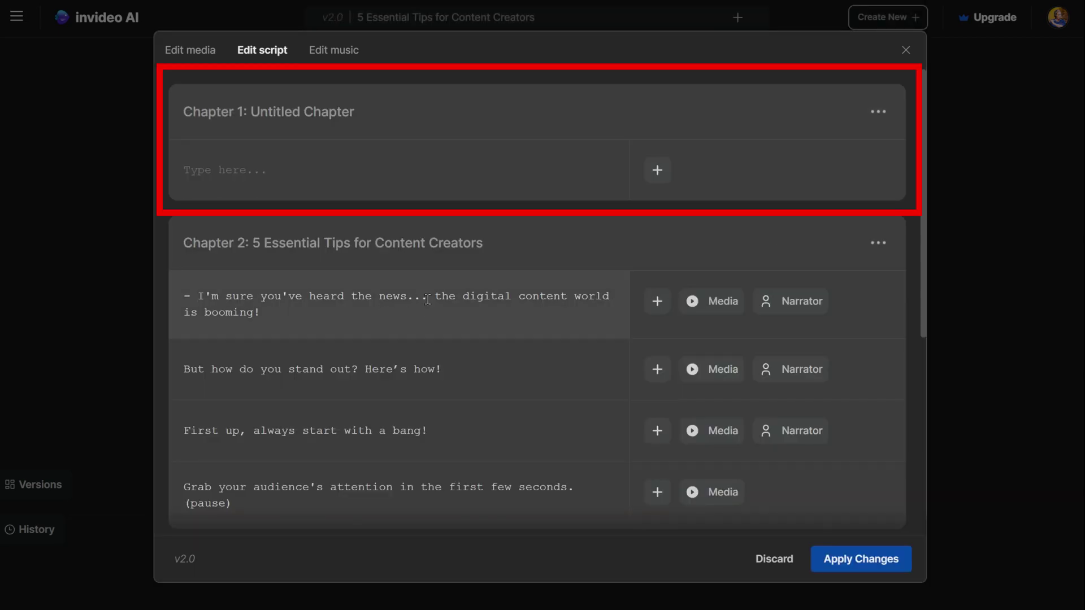
drag(428, 299, 178, 295)
key(ctrl+c)
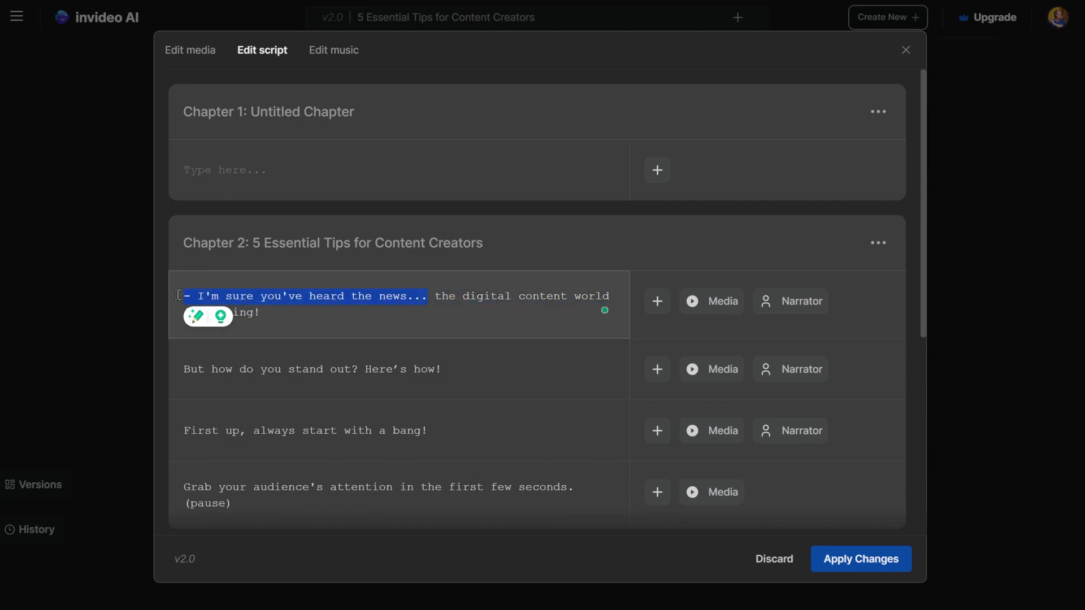
key(BackSpace)
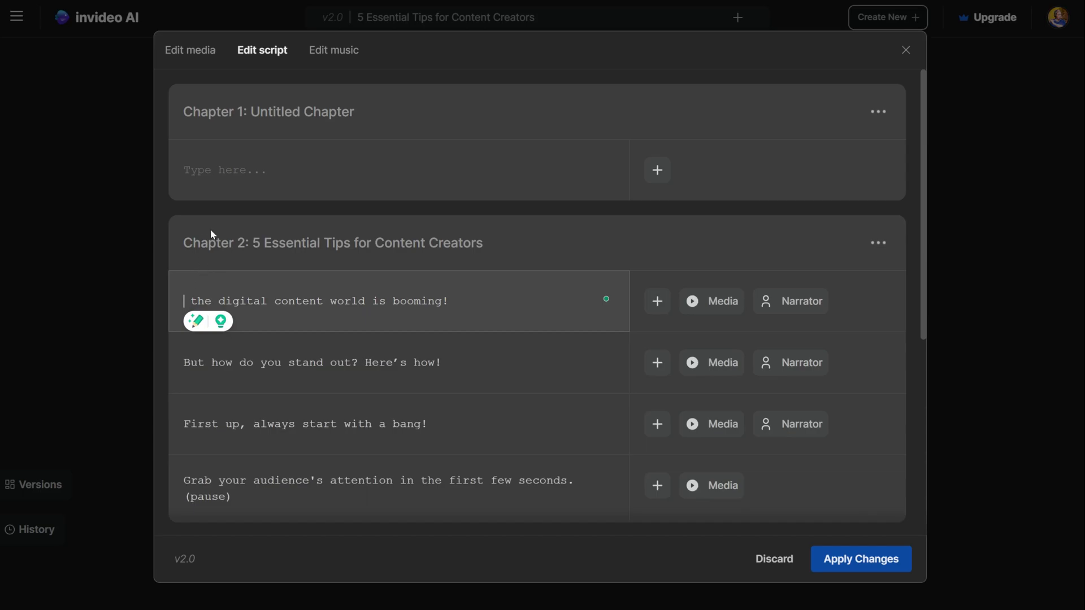
- Paste 'I'm sure you've heard the news...' into Chapter 1, add a 'news' media group, and apply
click(238, 170)
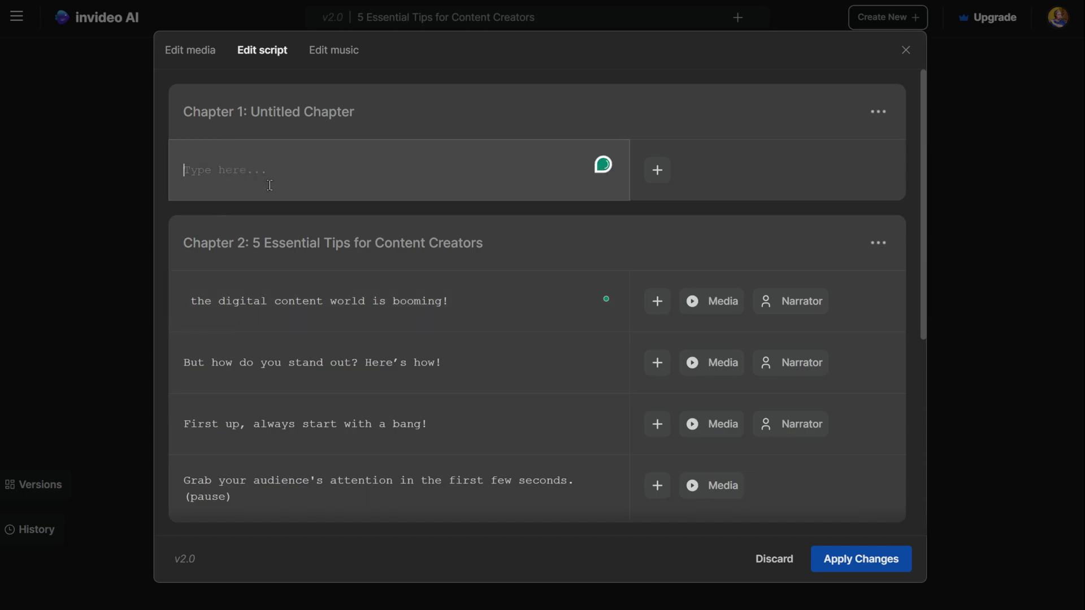
key(ctrl+v)
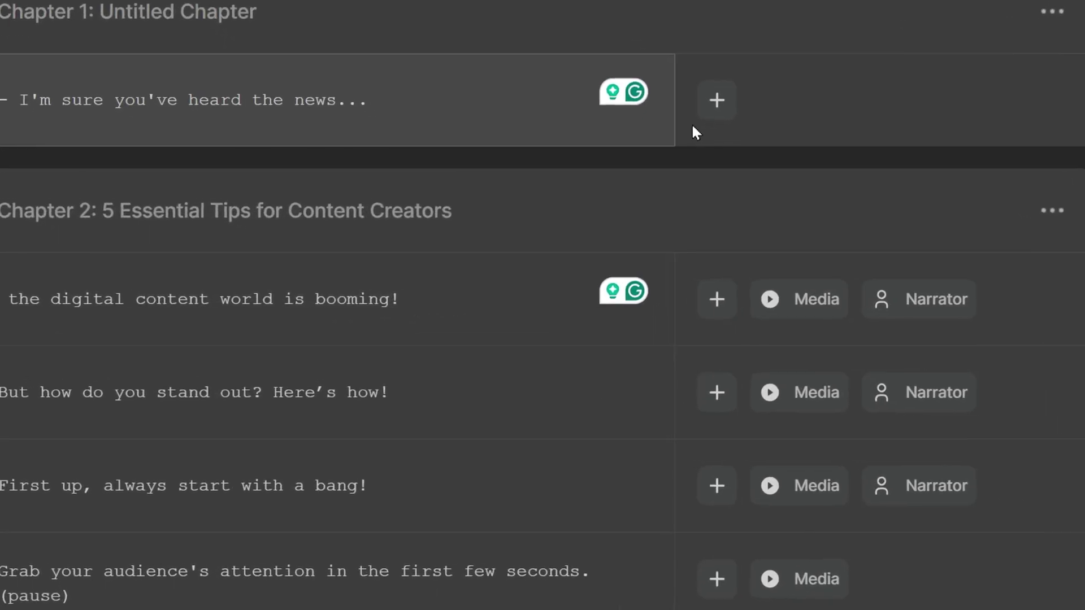
click(749, 66)
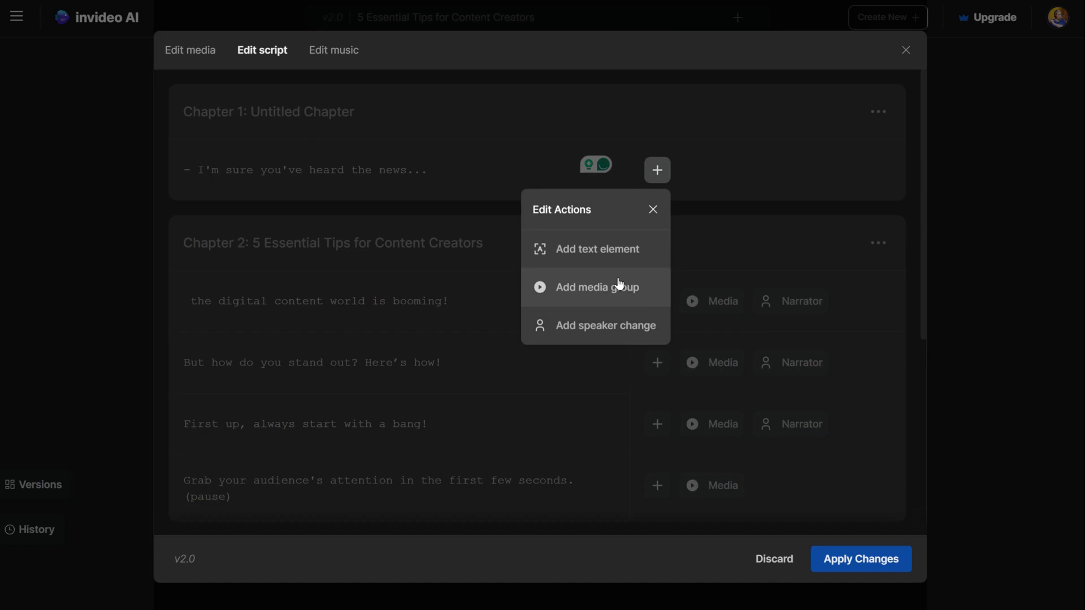
click(615, 288)
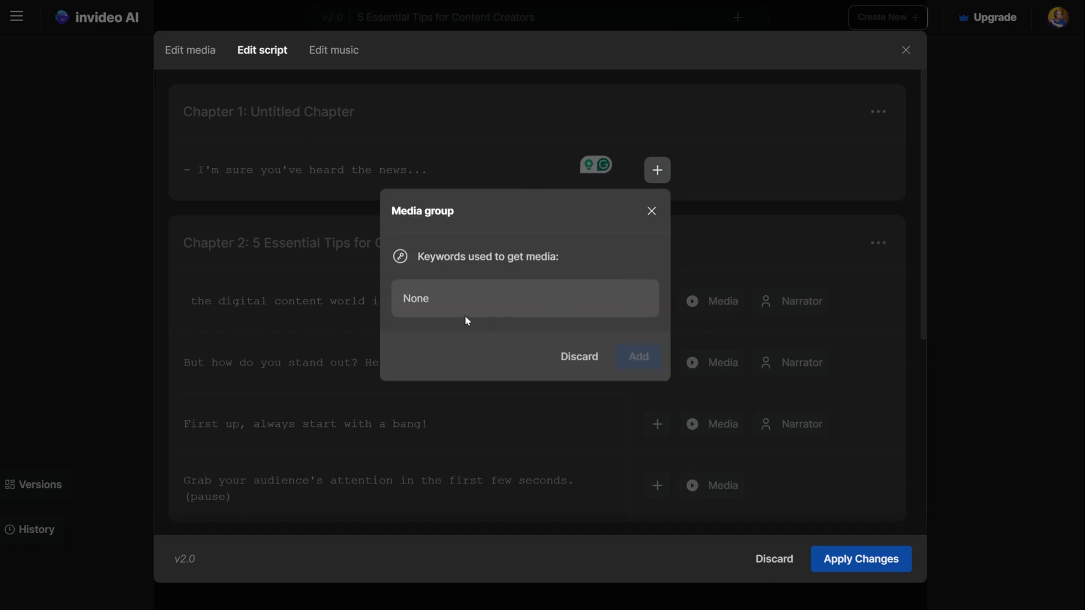
click(447, 300)
drag(447, 300, 399, 303)
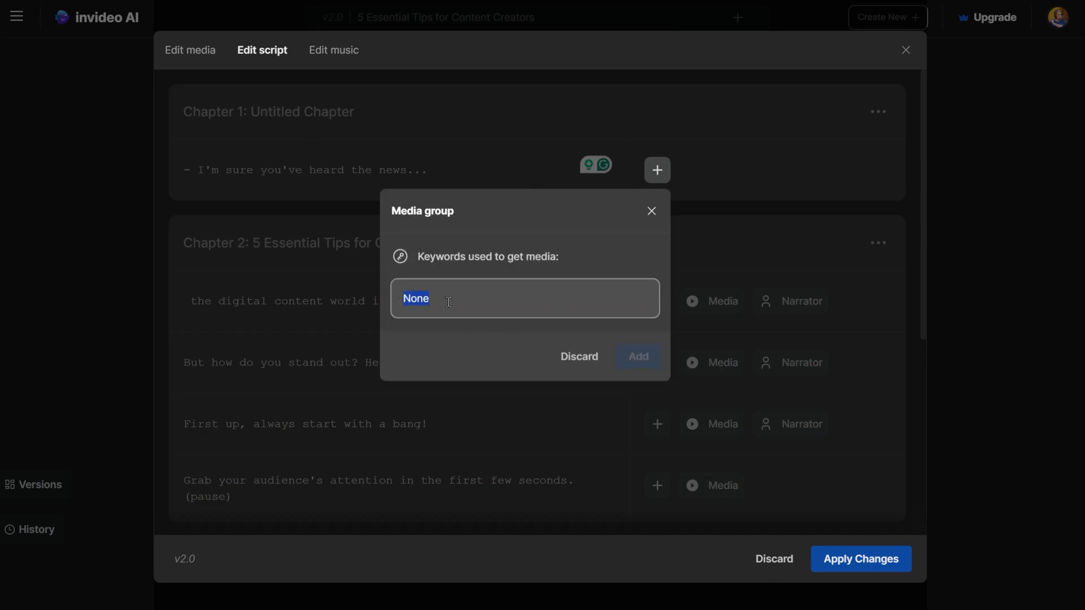
text(news)
click(638, 356)
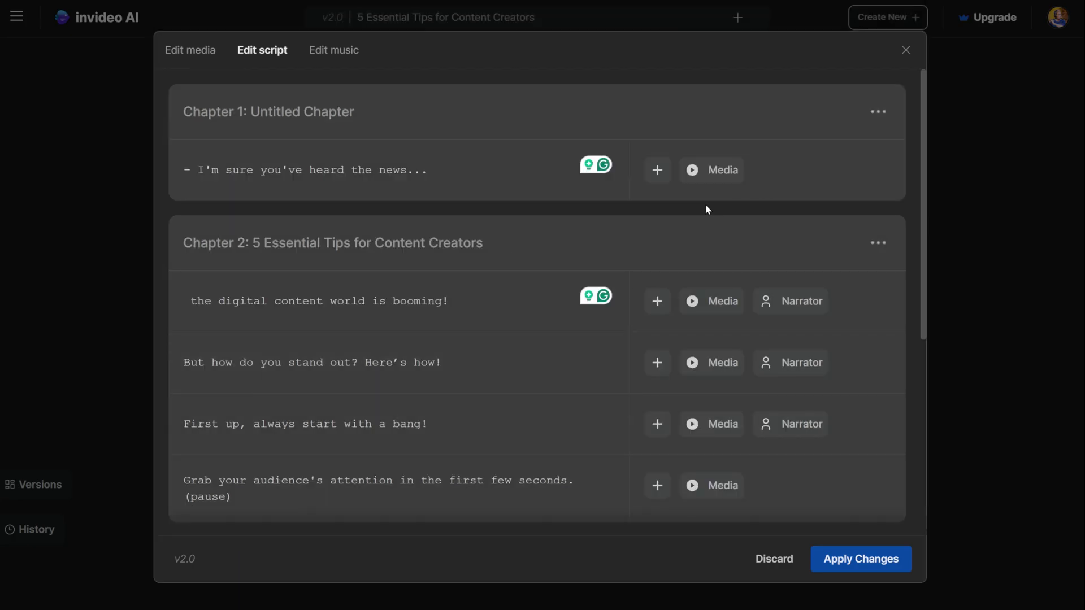
click(846, 563)
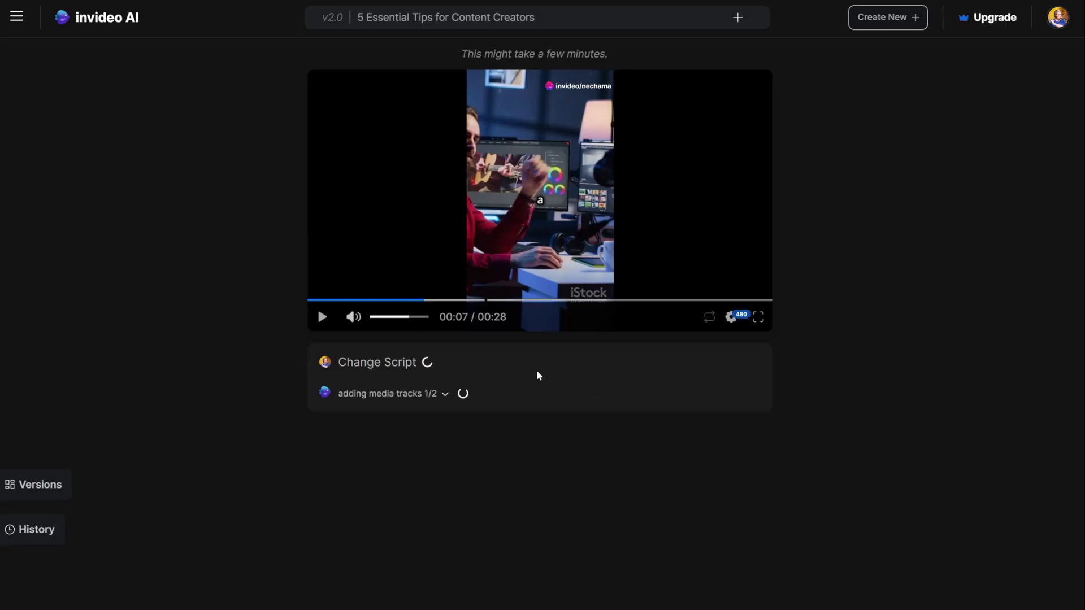
- Duplicate Chapter 2 and delete its lines after 'But how do you stand out?'
click(310, 299)
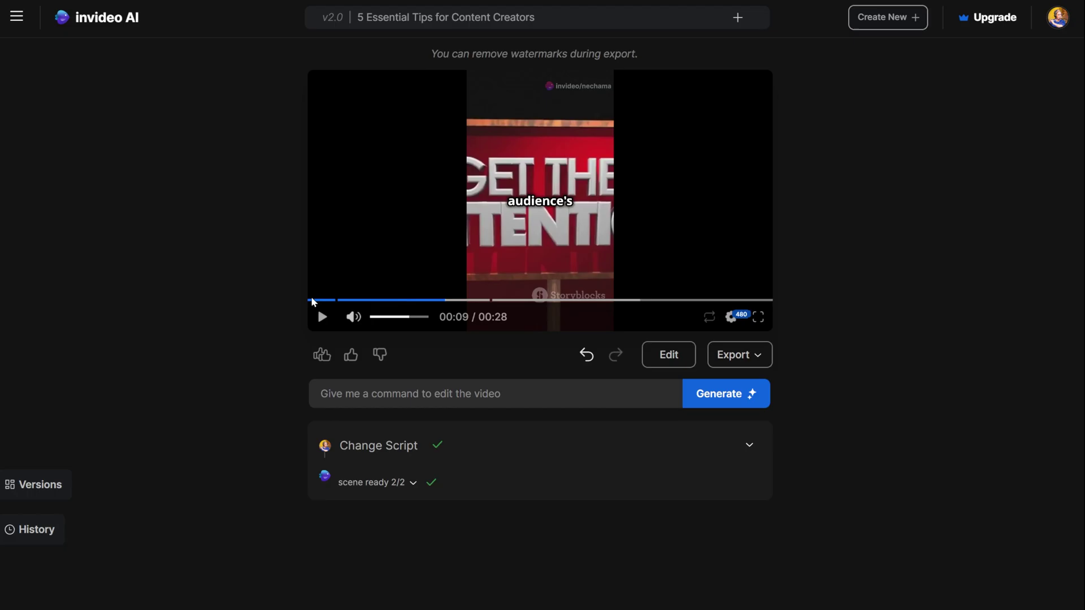
click(322, 317)
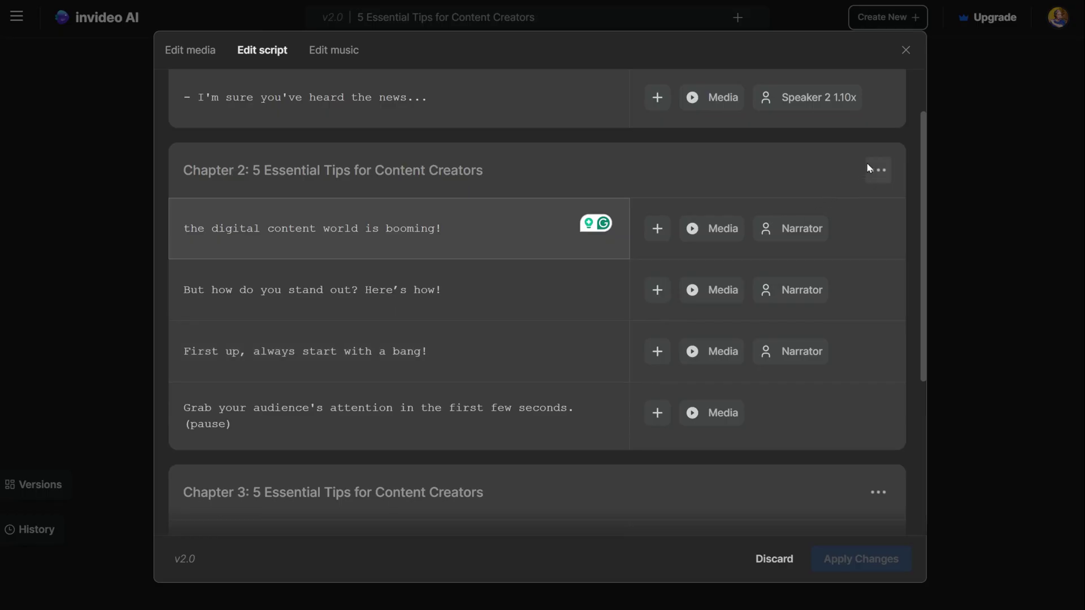
click(877, 173)
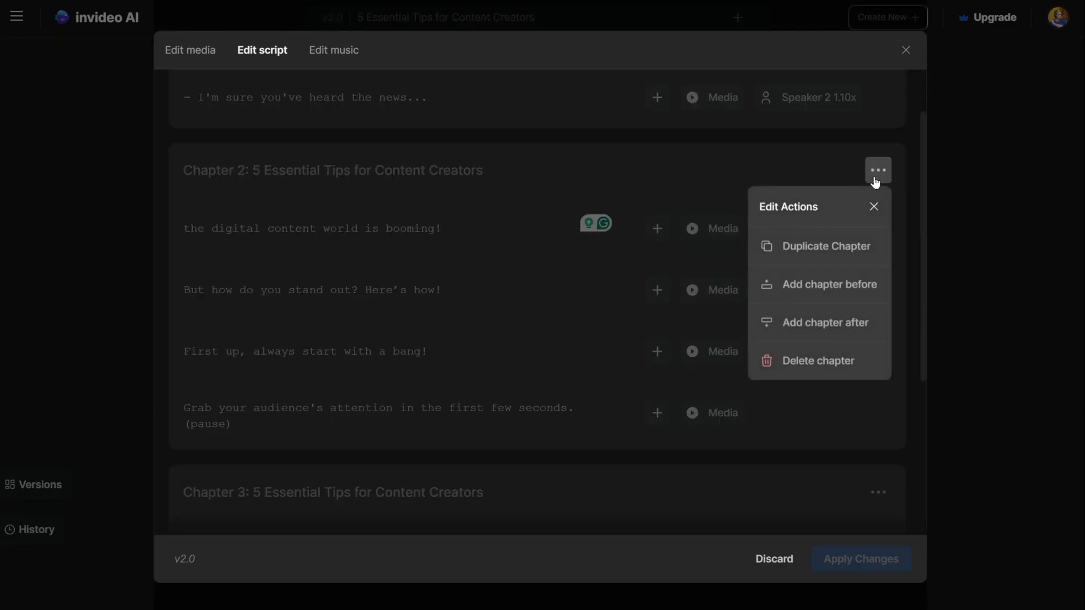
click(827, 245)
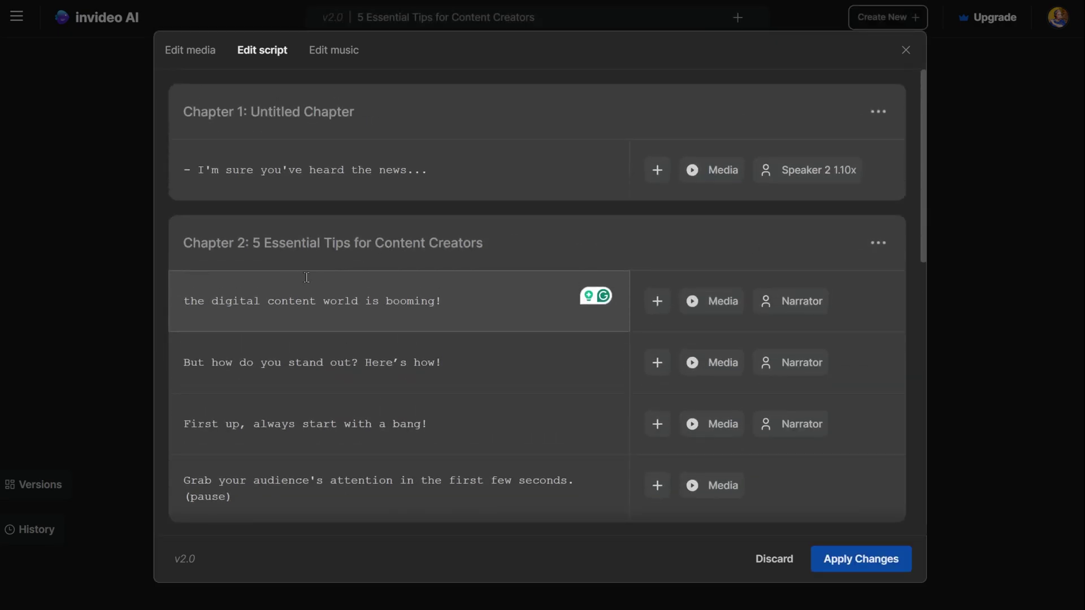
scroll(307, 277, down, 1)
drag(365, 289, 459, 294)
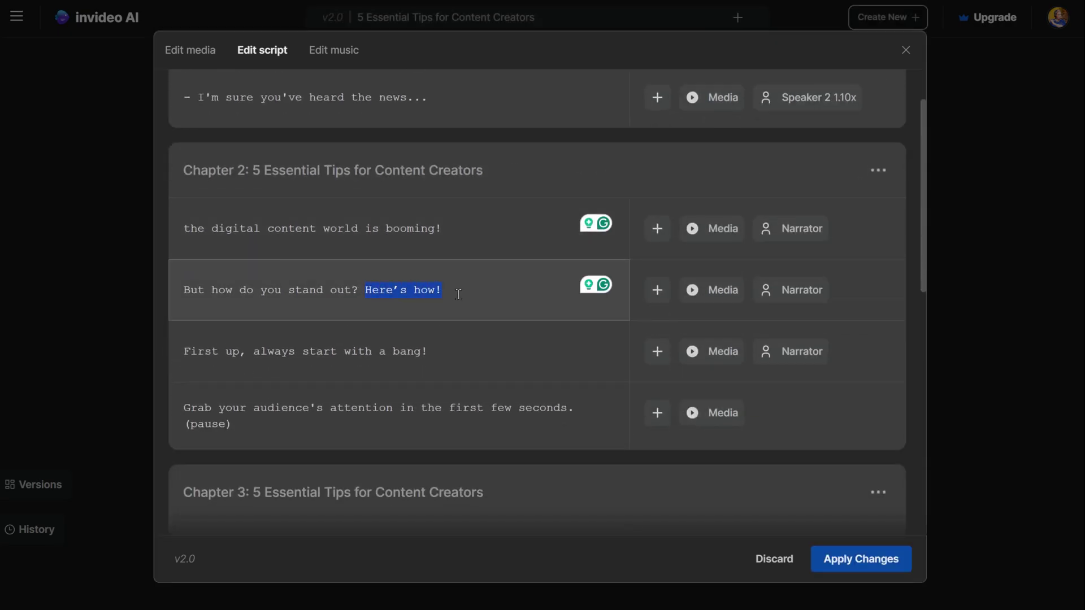
key(BackSpace)
drag(427, 351, 180, 351)
key(BackSpace)
drag(233, 424, 169, 407)
key(BackSpace)
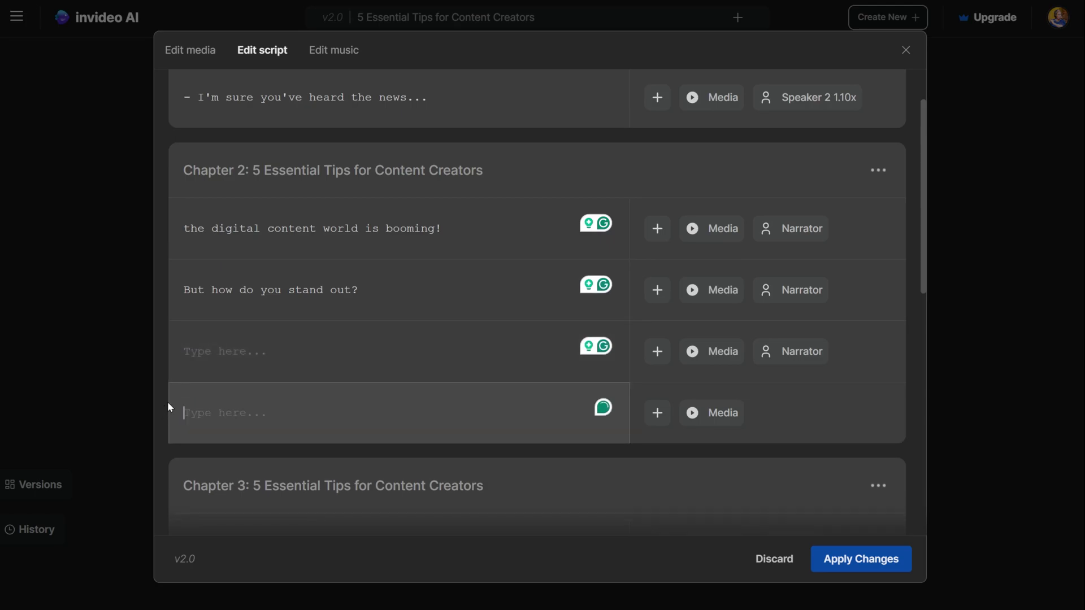
scroll(233, 378, down, 2)
scroll(339, 340, down, 2)
scroll(367, 260, down, 2)
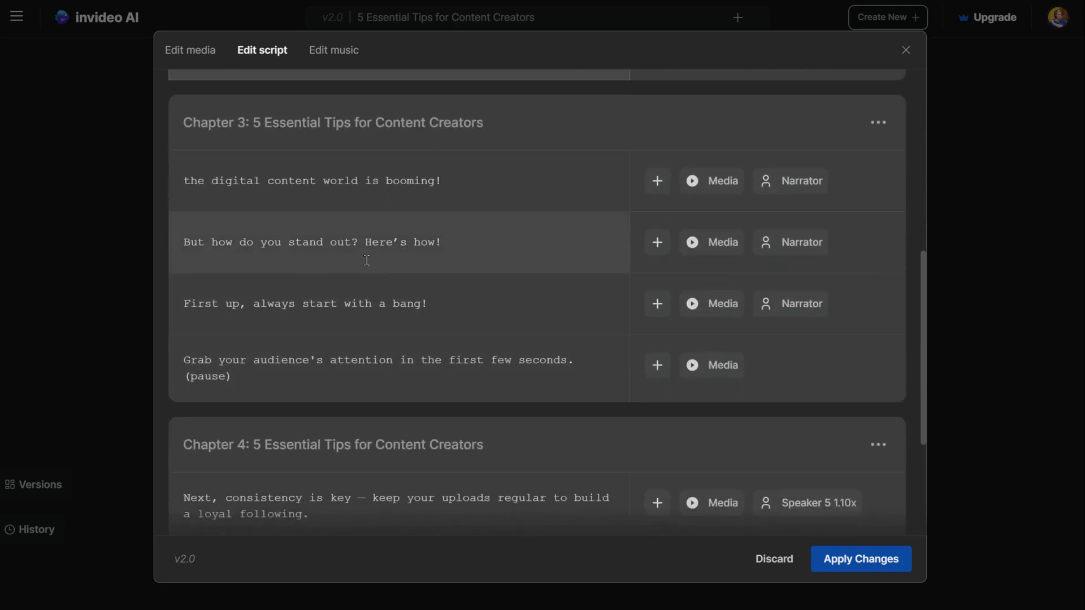
- Delete Chapter 3's first line and 'But how do you stand out?' so it starts with 'Here's how!'
click(366, 251)
drag(356, 242, 173, 242)
key(BackSpace)
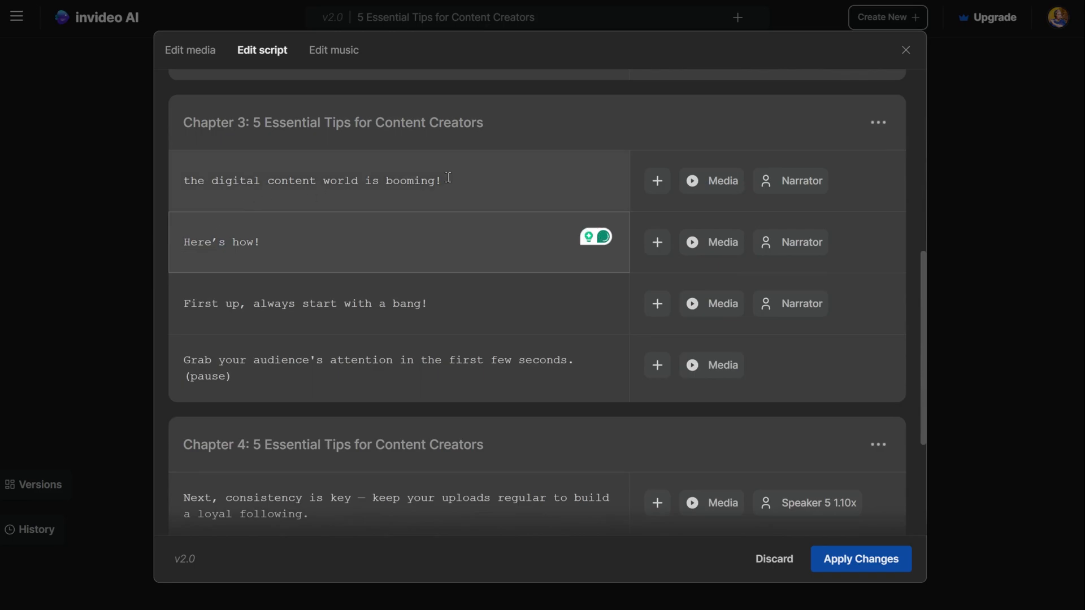
drag(448, 181, 174, 180)
key(BackSpace)
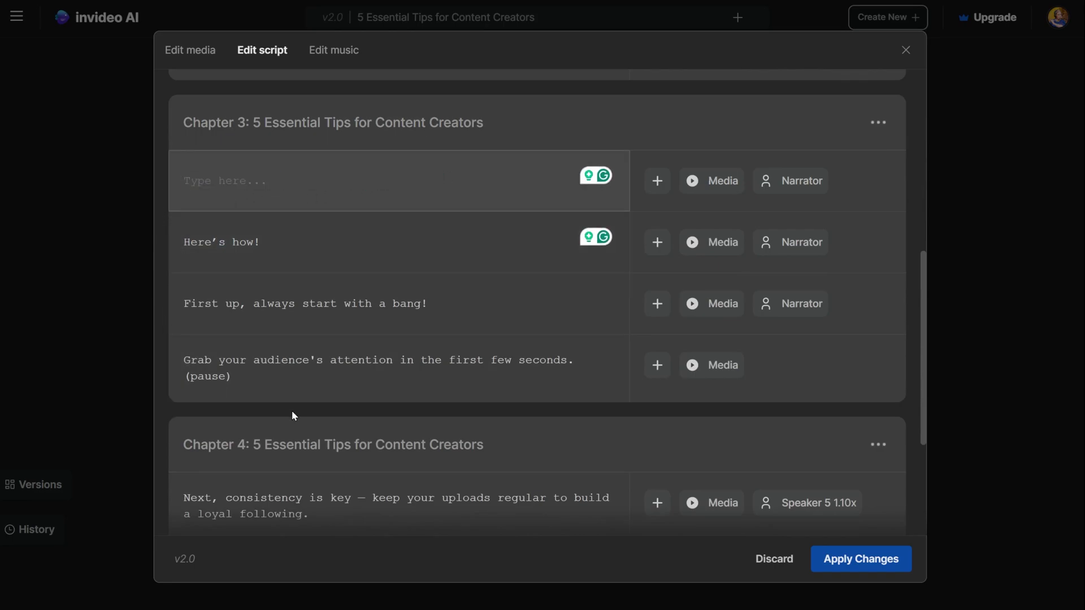
- Apply the split chapters, replace the 'Here's how!' keywords with 'person ask how', and rebuild
click(860, 559)
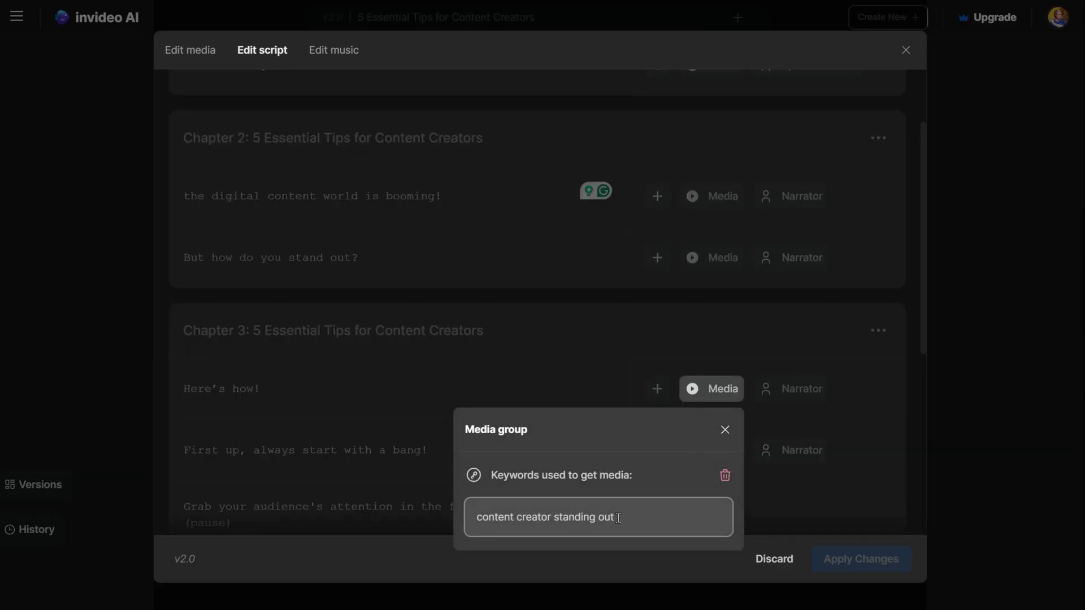
drag(619, 517, 477, 517)
key(BackSpace)
key(BackSpace)
text(how)
key(BackSpace)
key(BackSpace)
key(BackSpace)
text(person ask how)
key(Return)
click(860, 559)
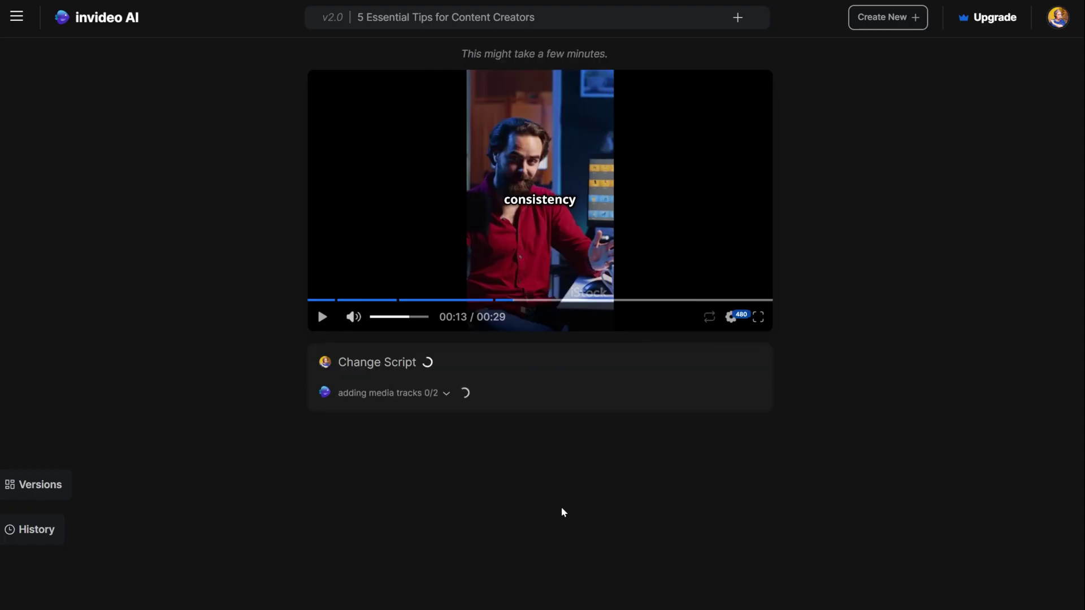
click(323, 317)
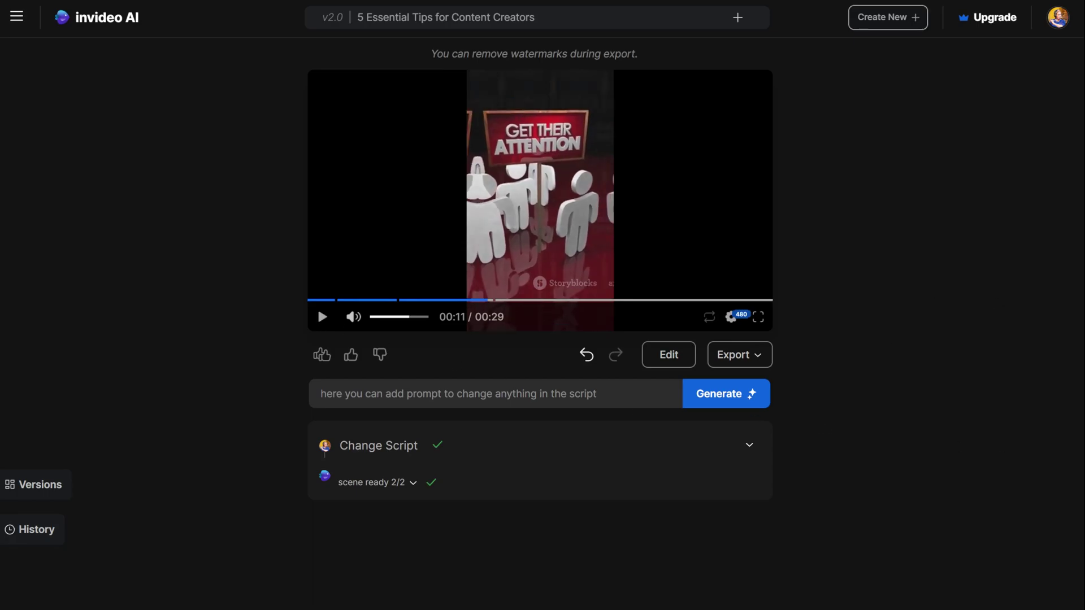
- Open the Edit music view and review each chapter's track, opening and closing Chapter 2's options
click(669, 355)
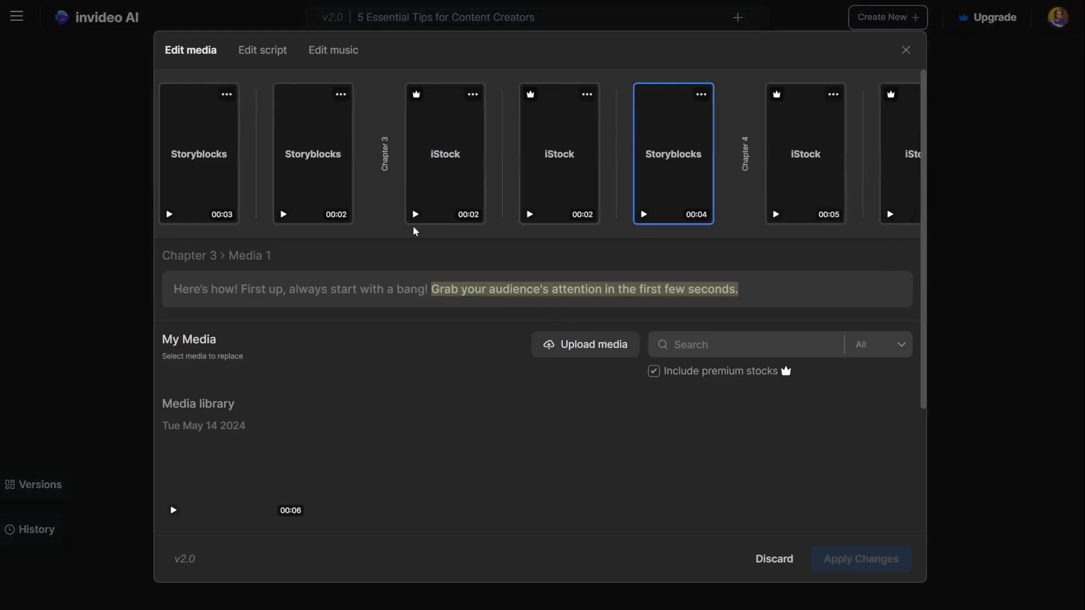
click(334, 50)
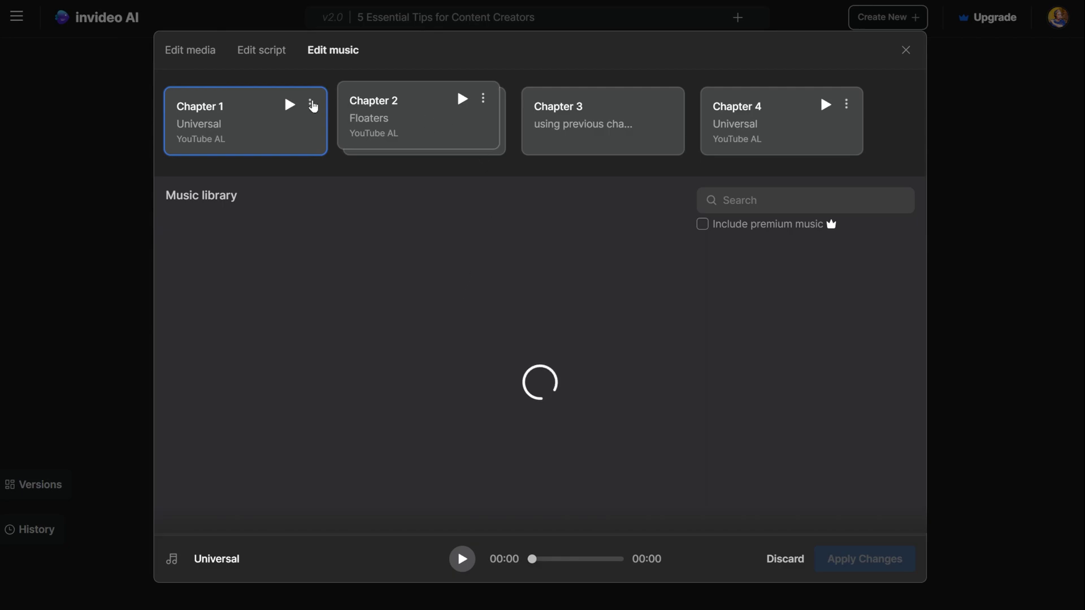
click(383, 111)
click(581, 119)
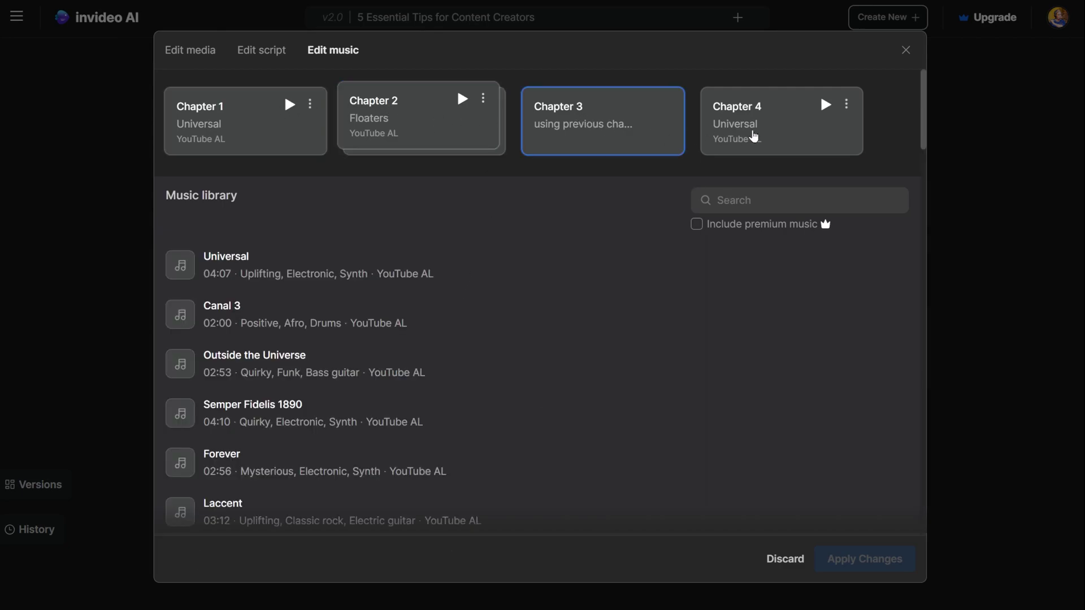
click(751, 136)
click(582, 139)
click(404, 128)
click(250, 142)
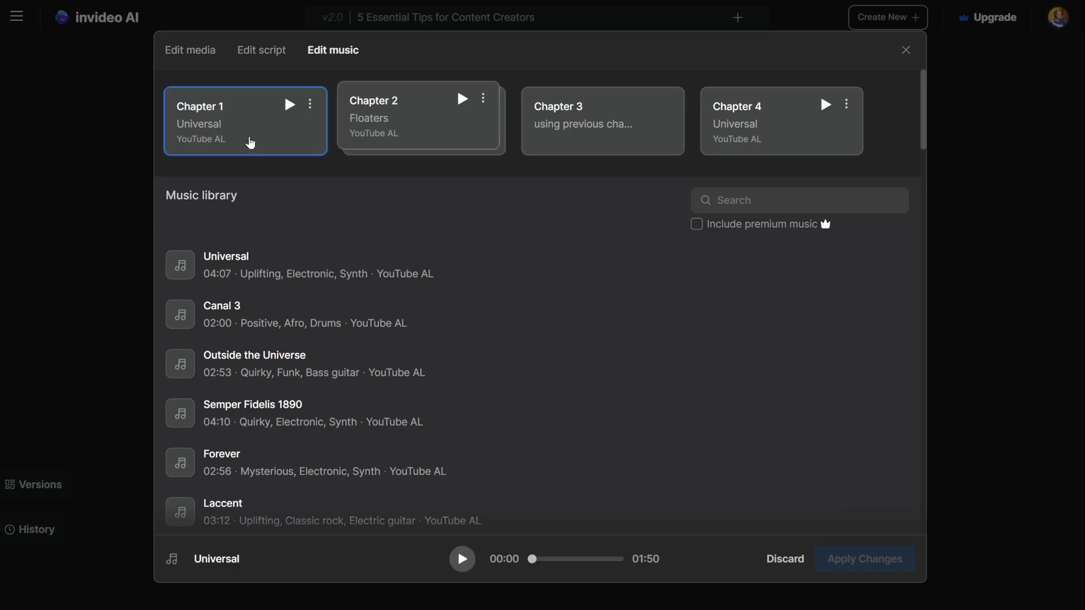
click(482, 100)
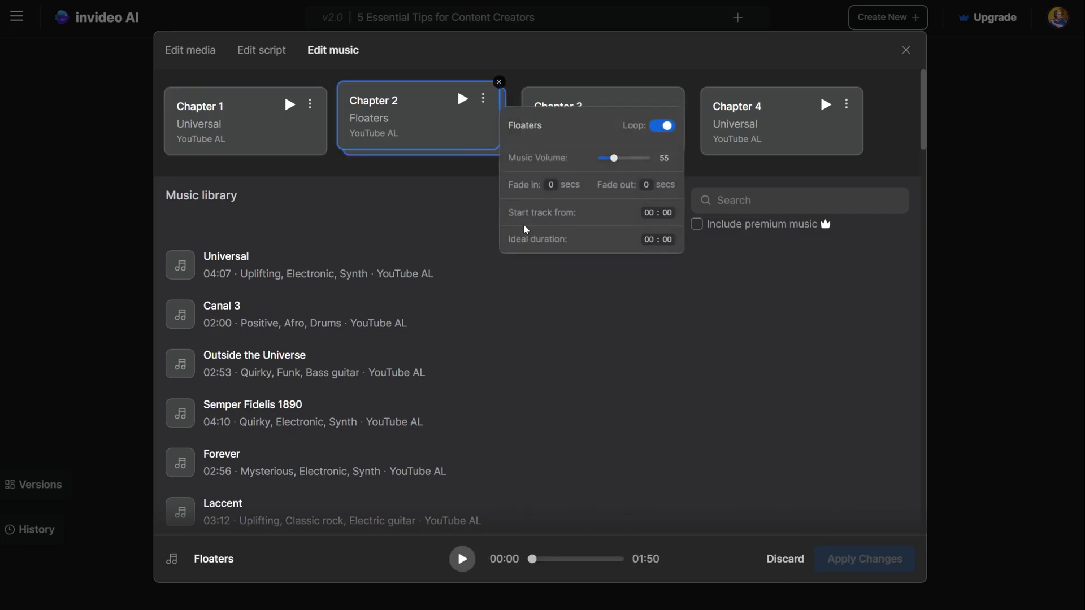
click(491, 150)
mouse_move(497, 315)
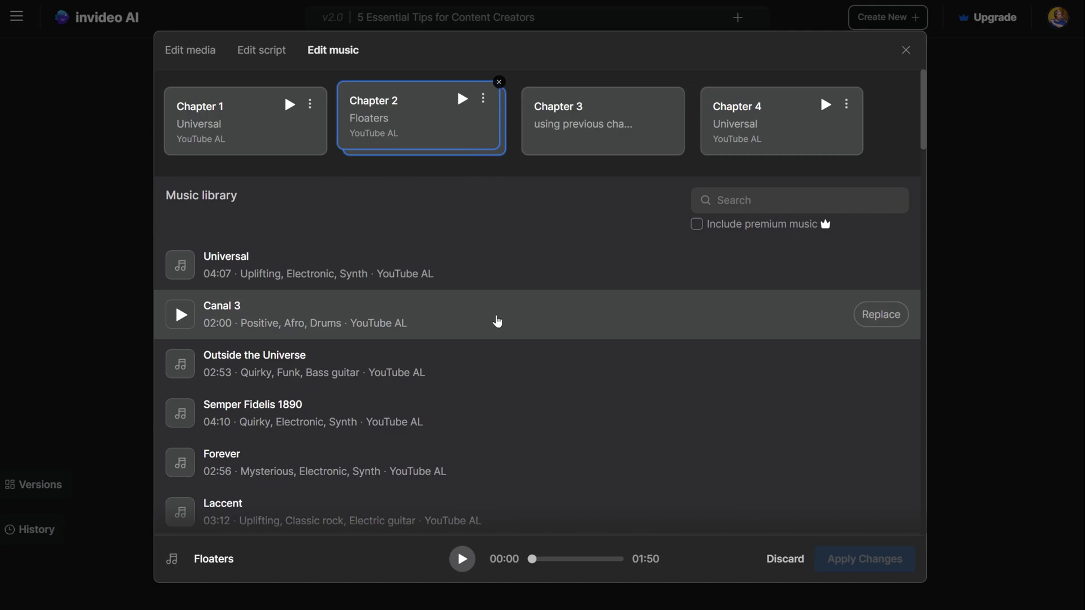